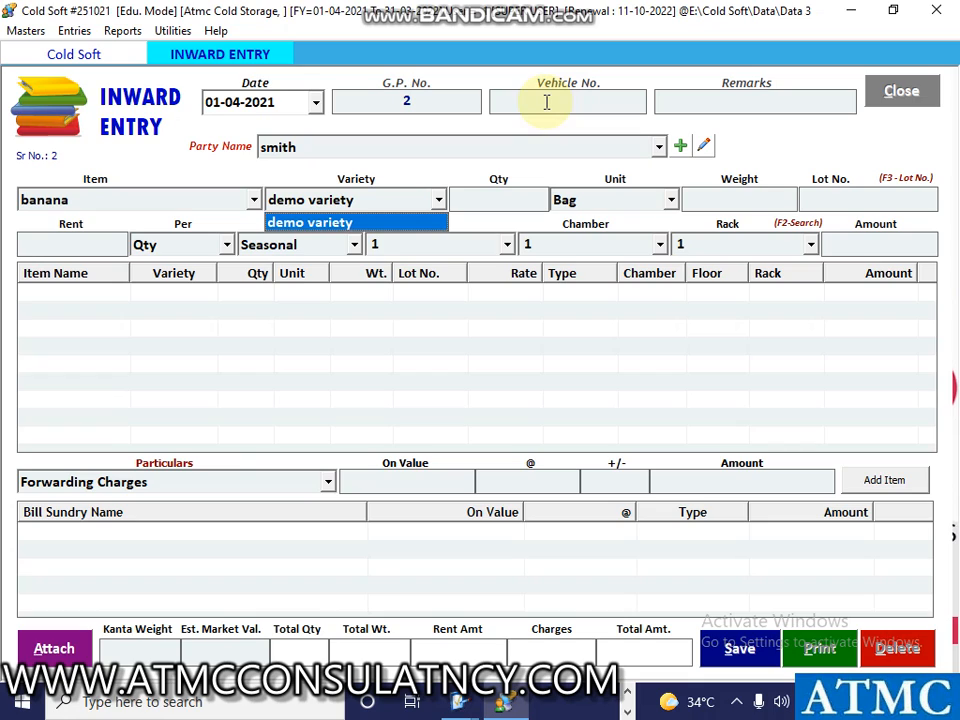
Step: Enter a quantity of 25 bags and a weight of 250 for the demo variety bananas, accepting the proposed lot number
{"action": "key", "text": "Return"}
{"action": "type", "text": "25"}
{"action": "key", "text": "Return"}
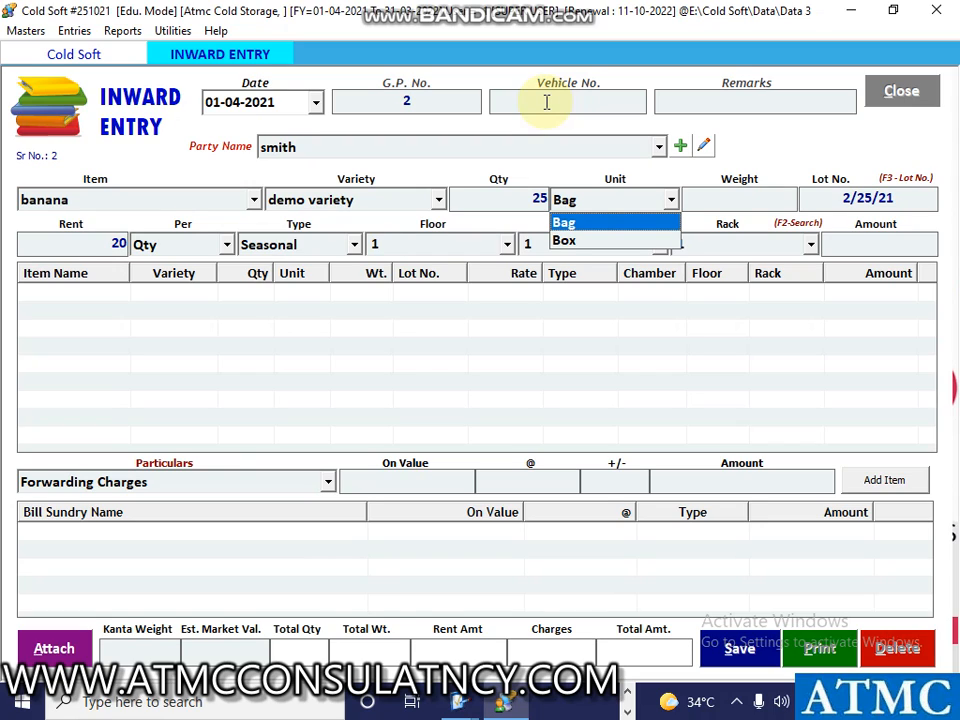
{"action": "key", "text": "Return"}
{"action": "type", "text": "250"}
{"action": "key", "text": "Return"}
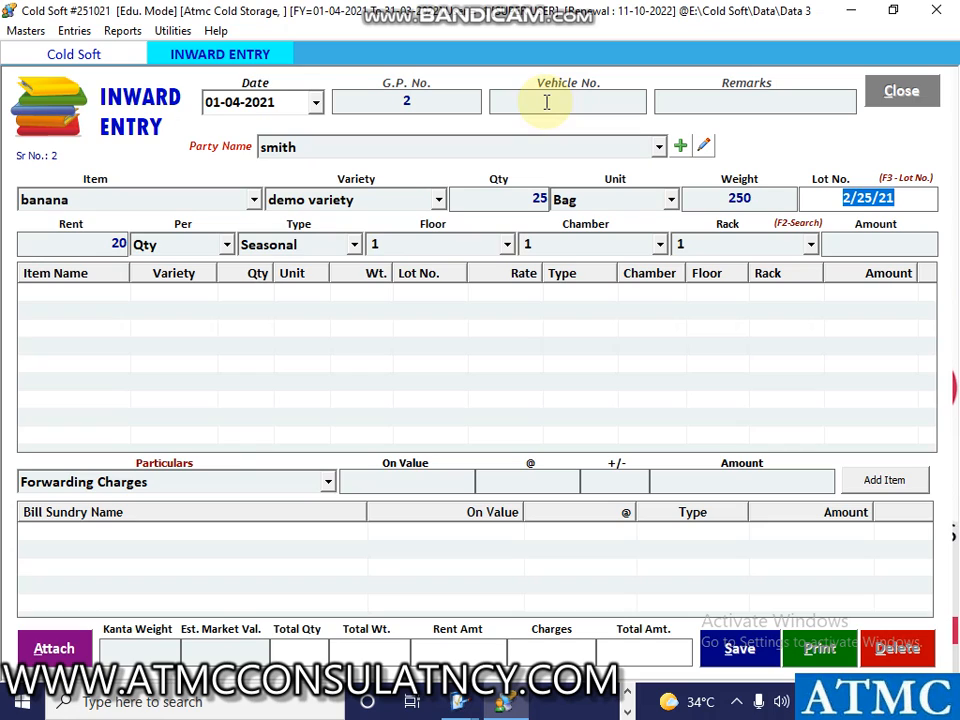
{"action": "key", "text": "Return"}
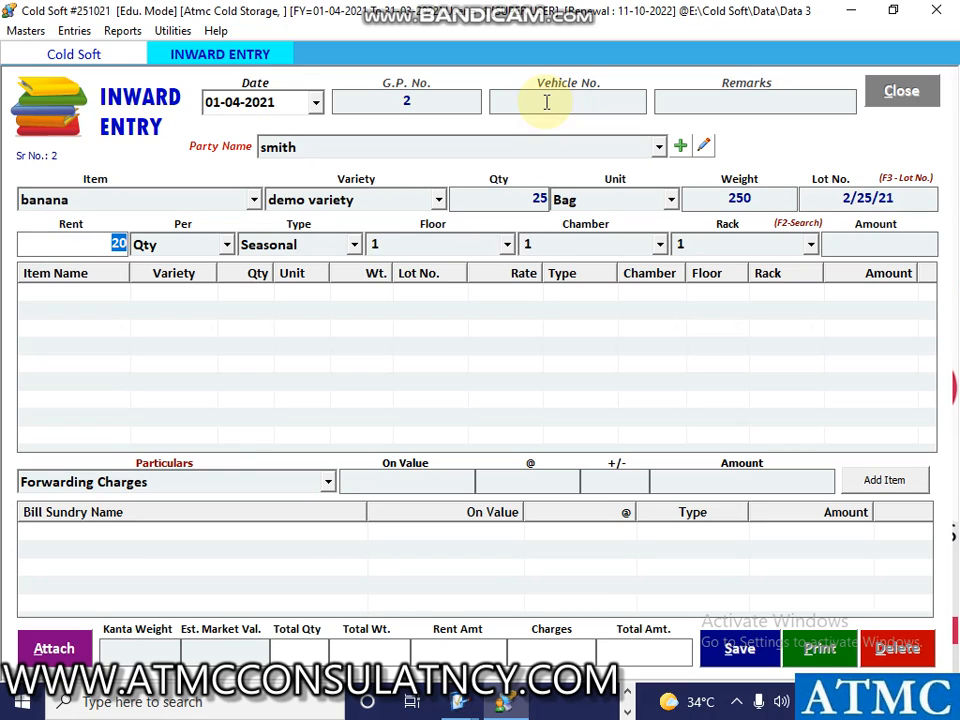
Step: Set the banana rent to 20 per Qty, Monthly, with floor, chamber and rack 1, and add the line to the inward entry
{"action": "key", "text": "Return"}
{"action": "key", "text": "Return"}
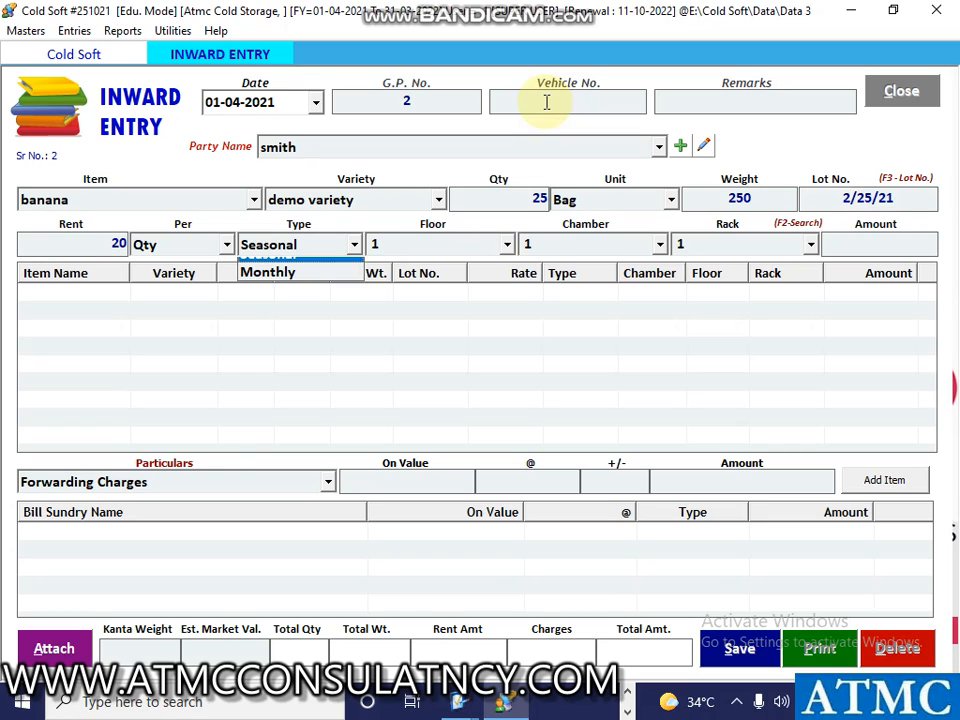
{"action": "key", "text": "Down"}
{"action": "key", "text": "Return"}
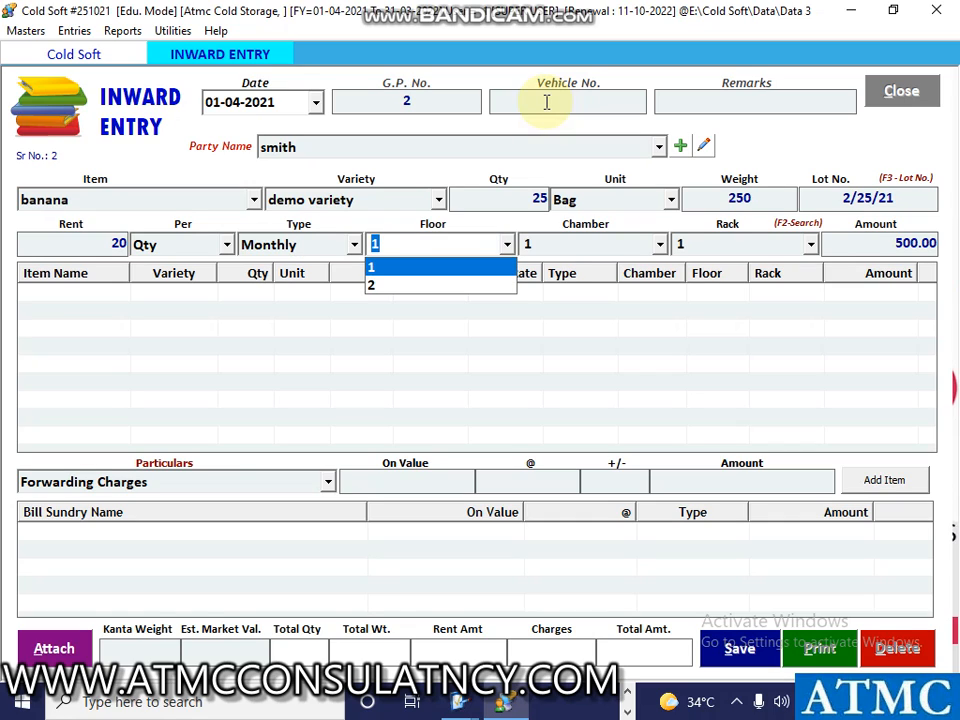
{"action": "key", "text": "Return"}
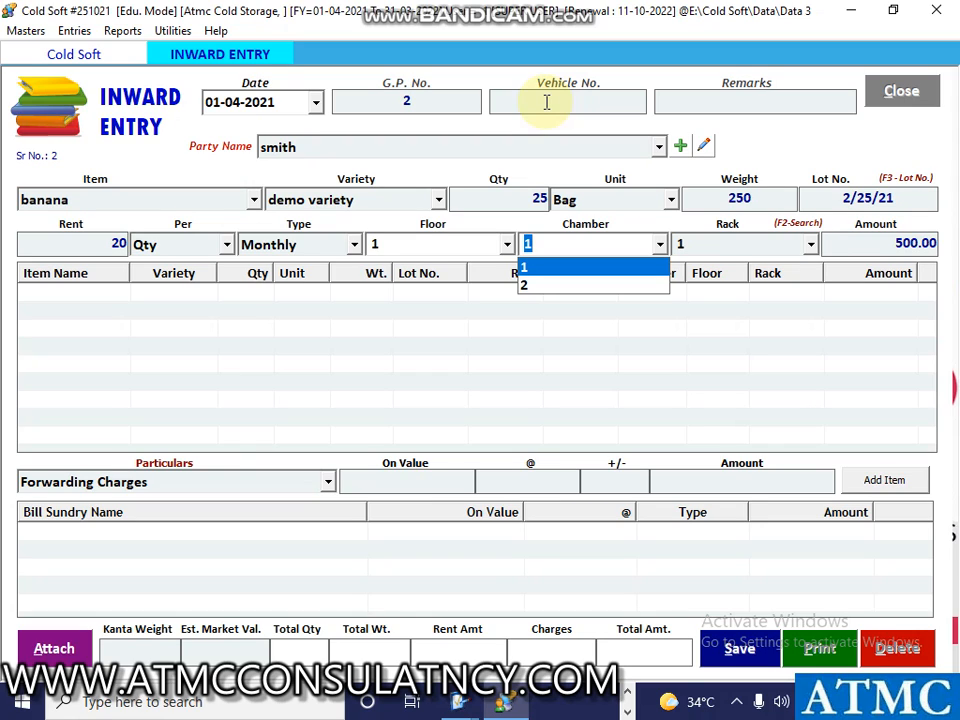
{"action": "key", "text": "Return"}
{"action": "key", "text": "Return"}
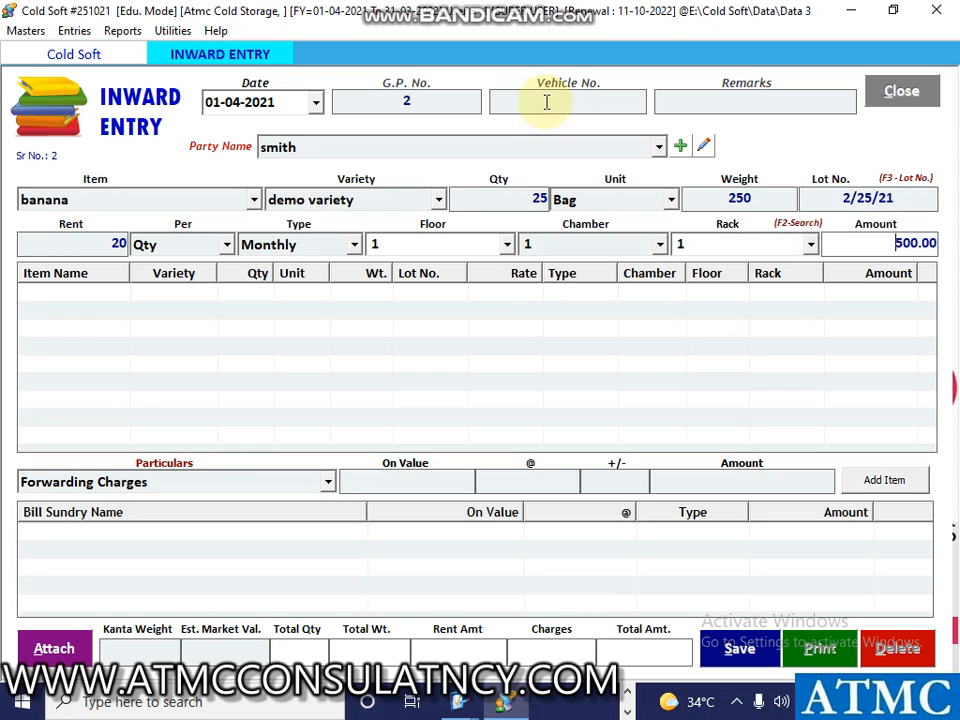
{"action": "key", "text": "Return"}
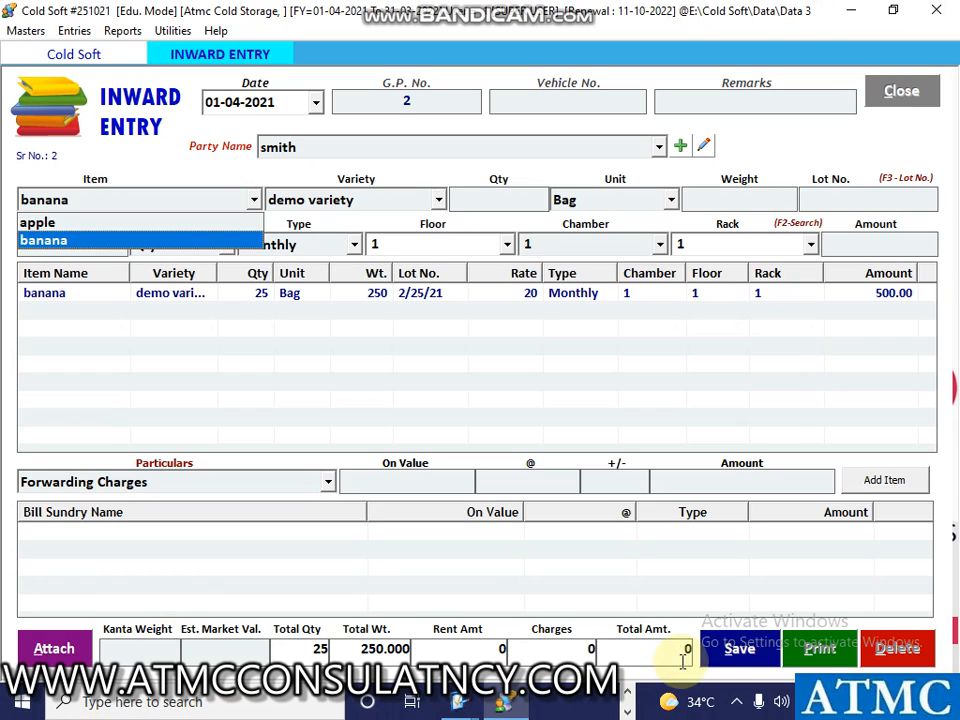
Step: Save the inward transaction without printing it and close the inward entry form
{"action": "left_click", "coordinate": [731, 650]}
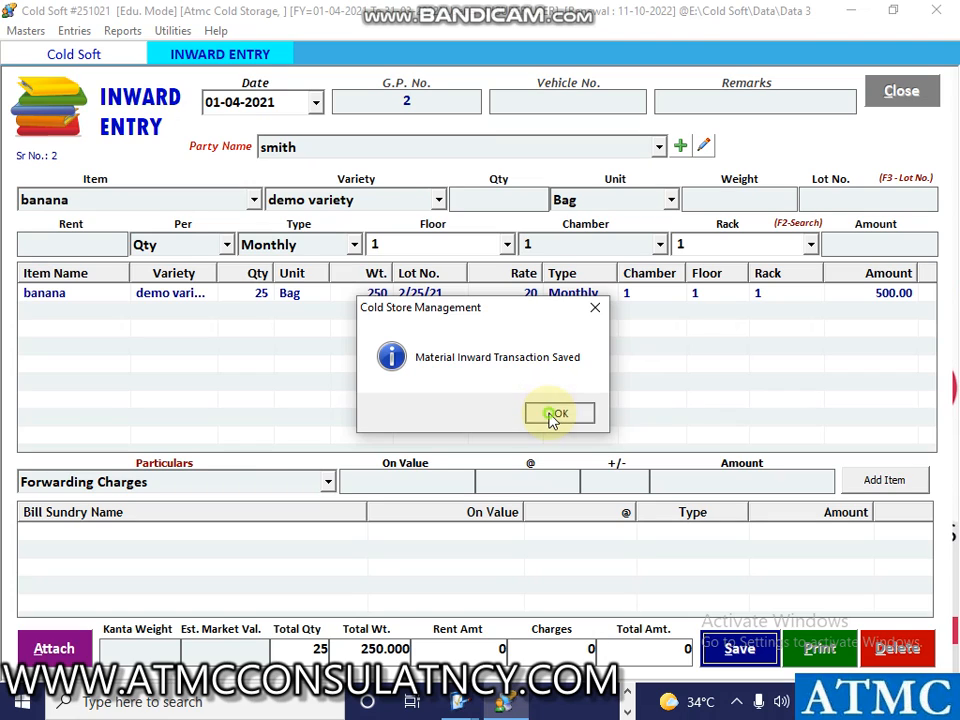
{"action": "left_click", "coordinate": [553, 416]}
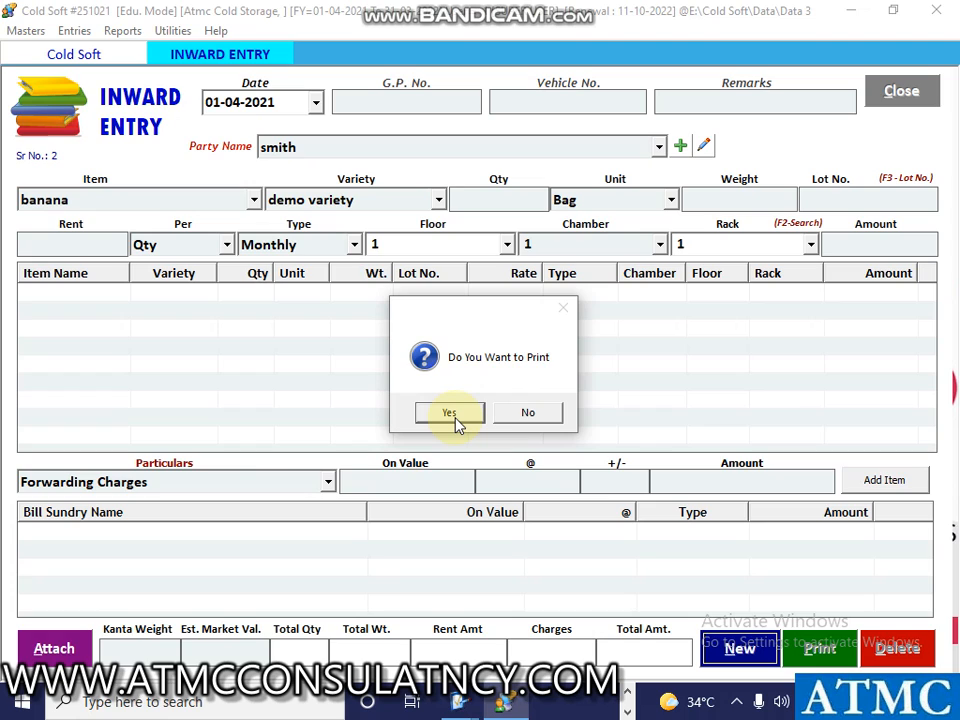
{"action": "left_click", "coordinate": [524, 415]}
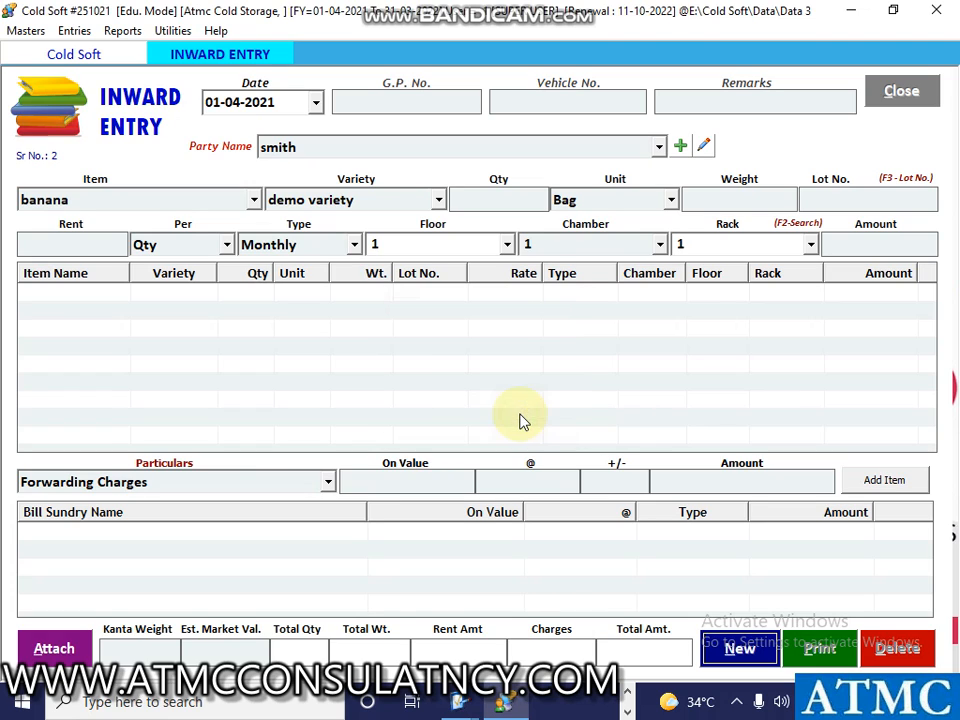
{"action": "left_click", "coordinate": [918, 100]}
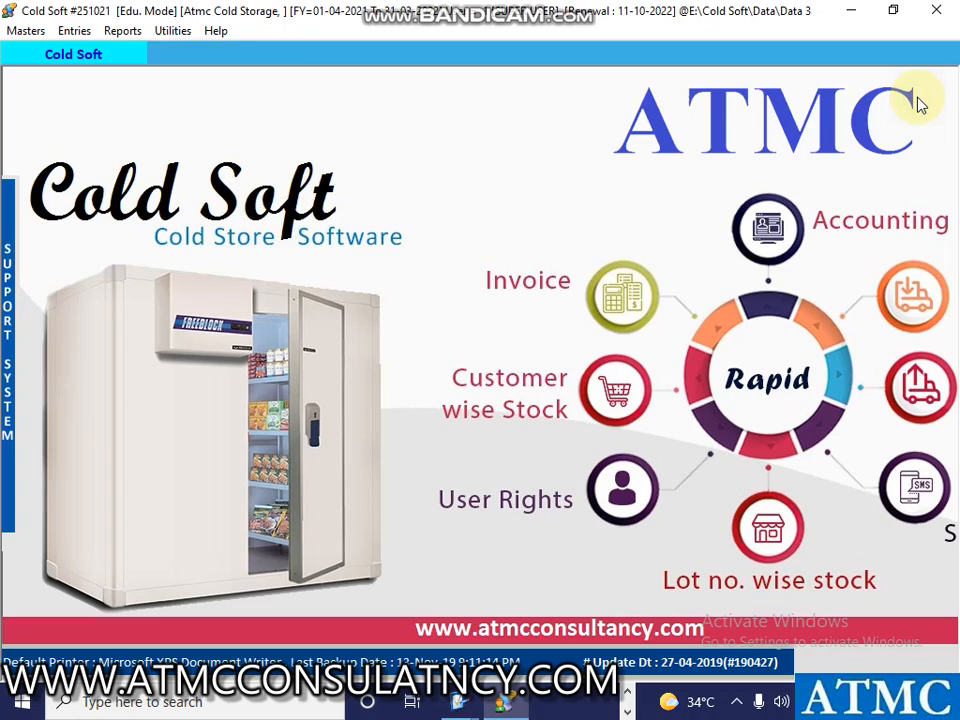
Step: Start a new material outward entry with G.P. No. 2, leaving the vehicle number blank
{"action": "left_click", "coordinate": [64, 35]}
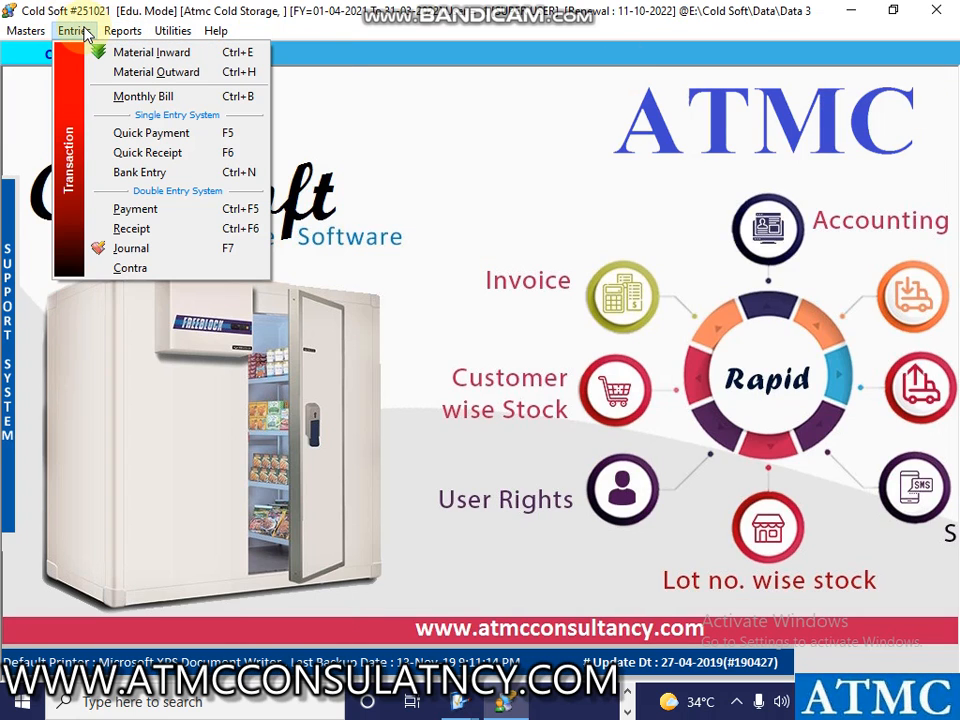
{"action": "left_click", "coordinate": [120, 74]}
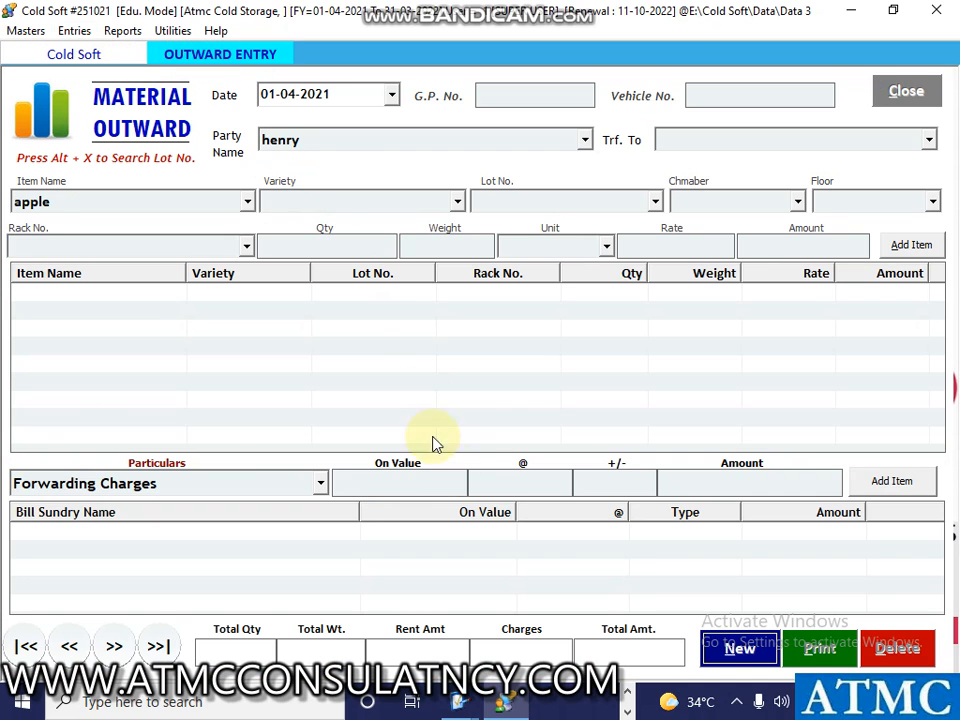
{"action": "left_click", "coordinate": [737, 652]}
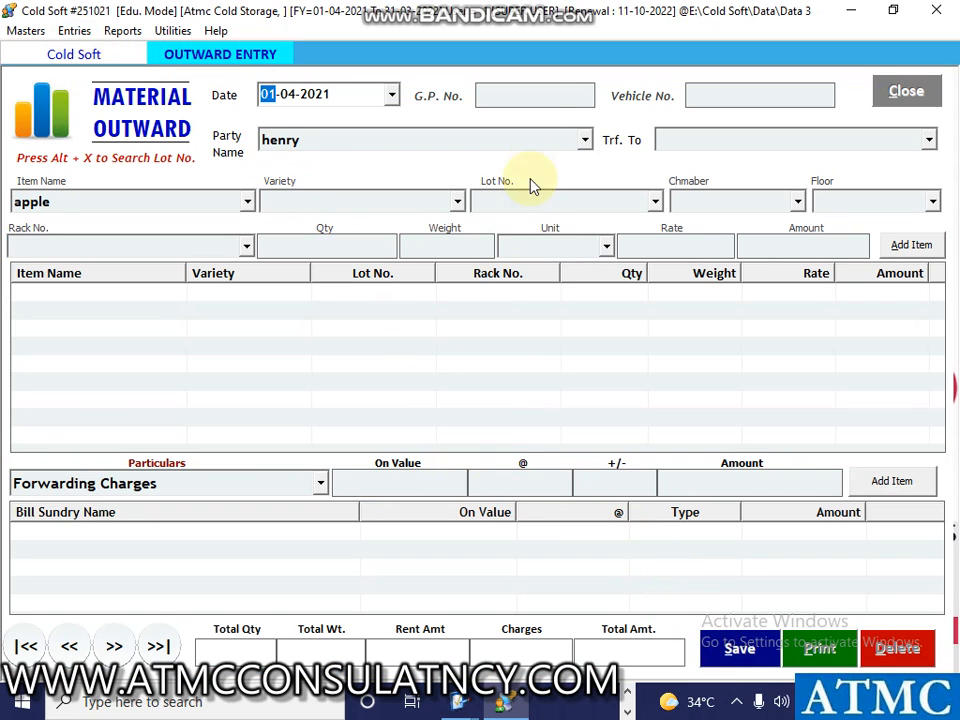
{"action": "left_click", "coordinate": [535, 92]}
{"action": "left_click", "coordinate": [700, 93]}
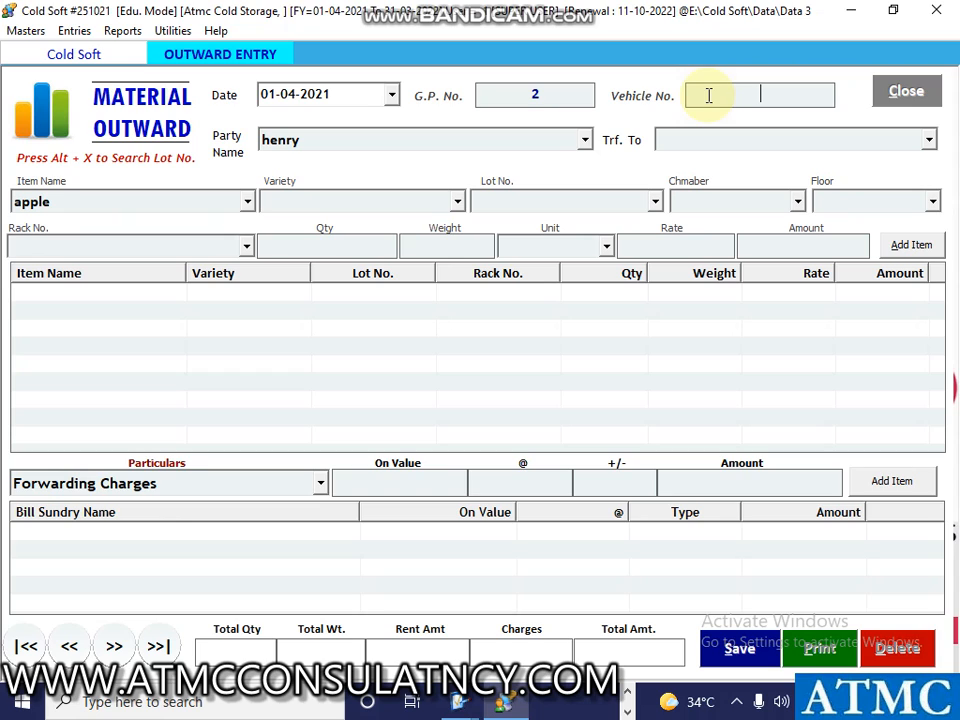
Step: Choose the second listed party for the outward entry, leaving the transfer-to party blank, and load that party's stock items
{"action": "left_click", "coordinate": [587, 148]}
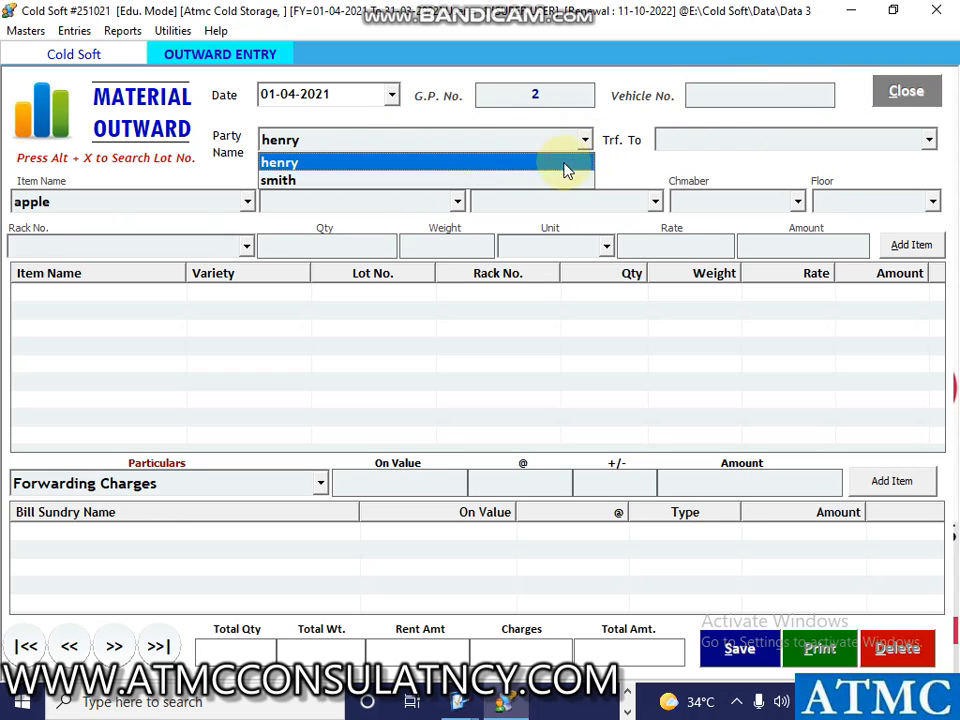
{"action": "left_click", "coordinate": [516, 183]}
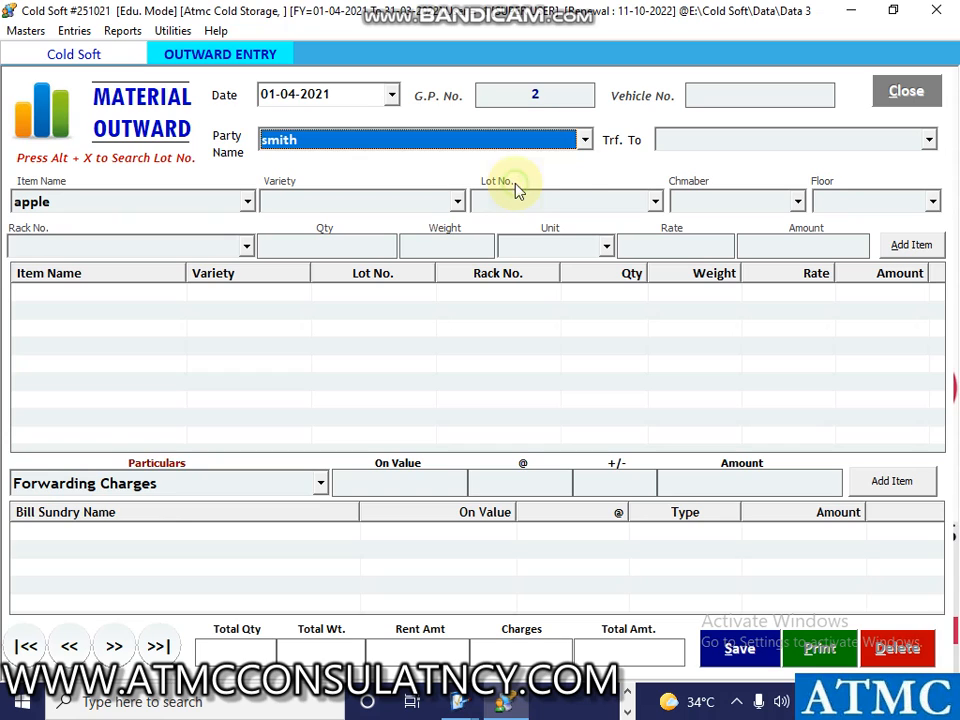
{"action": "left_click", "coordinate": [730, 138]}
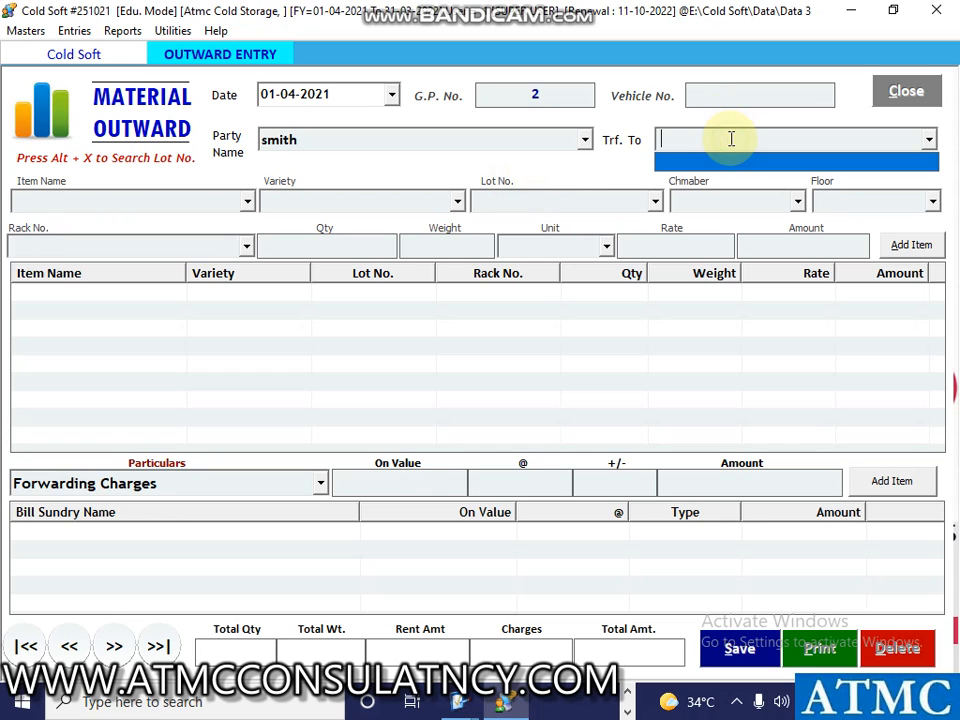
{"action": "left_click", "coordinate": [180, 209]}
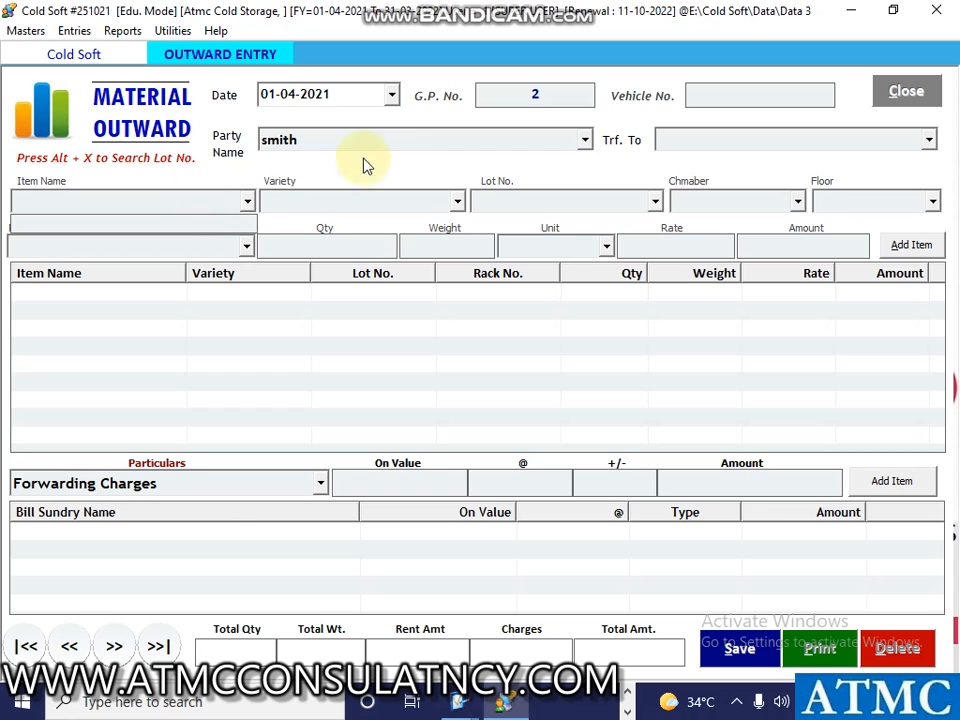
{"action": "left_click", "coordinate": [397, 143]}
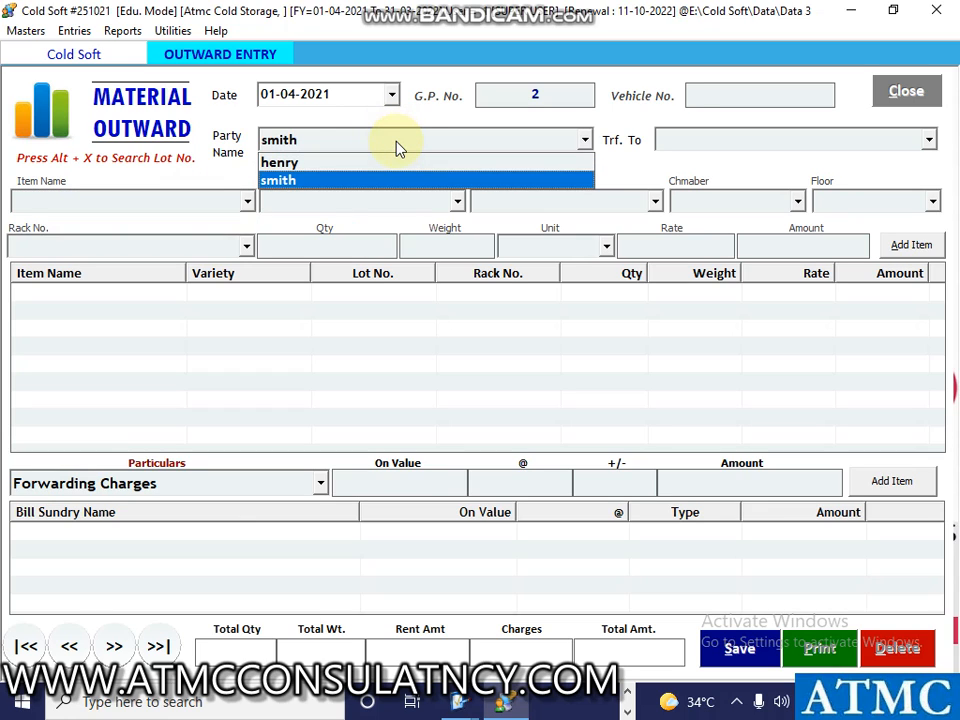
{"action": "key", "text": "Return"}
{"action": "key", "text": "Return"}
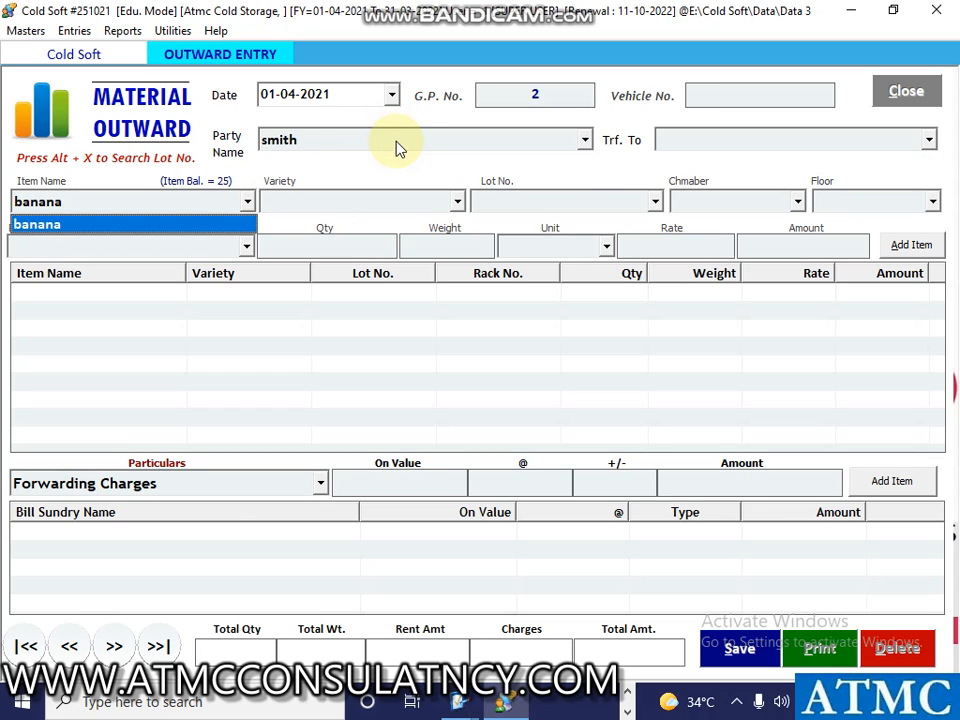
Step: Select banana, demo variety, lot 2/25/21, stored in chamber 1, floor 1, rack 1, as the outgoing stock
{"action": "key", "text": "Return"}
{"action": "key", "text": "Return"}
{"action": "key", "text": "Return"}
{"action": "key", "text": "Return"}
{"action": "key", "text": "Return"}
{"action": "key", "text": "Return"}
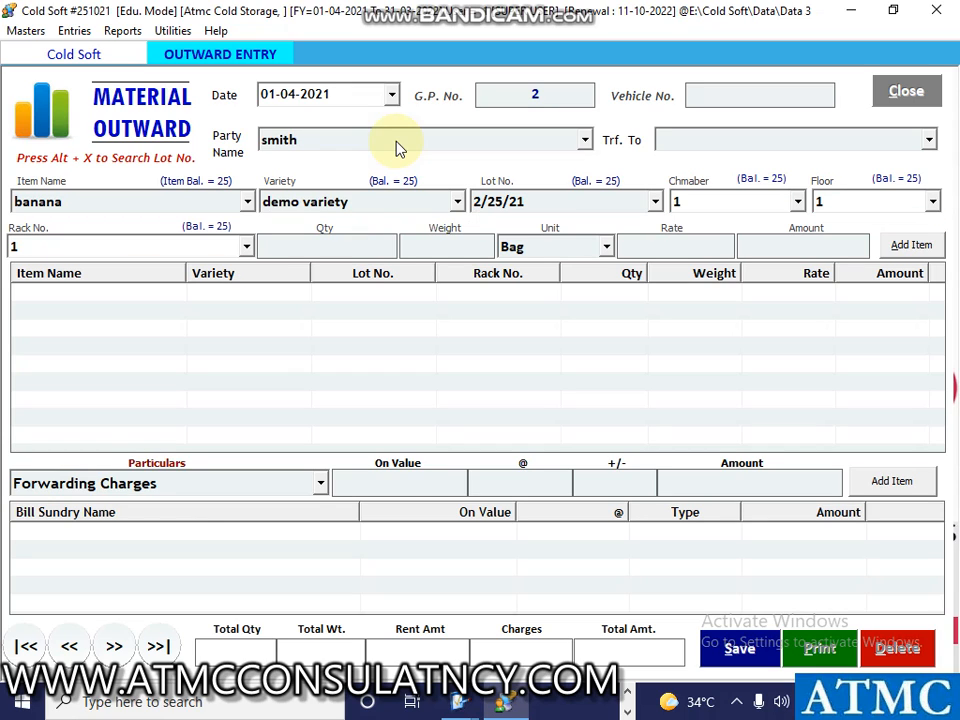
Step: Add the banana line with quantity 20, weight 50, unit Bag and rate 20, and save the outward transaction
{"action": "type", "text": "20"}
{"action": "key", "text": "Return"}
{"action": "type", "text": "50"}
{"action": "key", "text": "Return"}
{"action": "key", "text": "Return"}
{"action": "key", "text": "Return"}
{"action": "key", "text": "Return"}
{"action": "key", "text": "Return"}
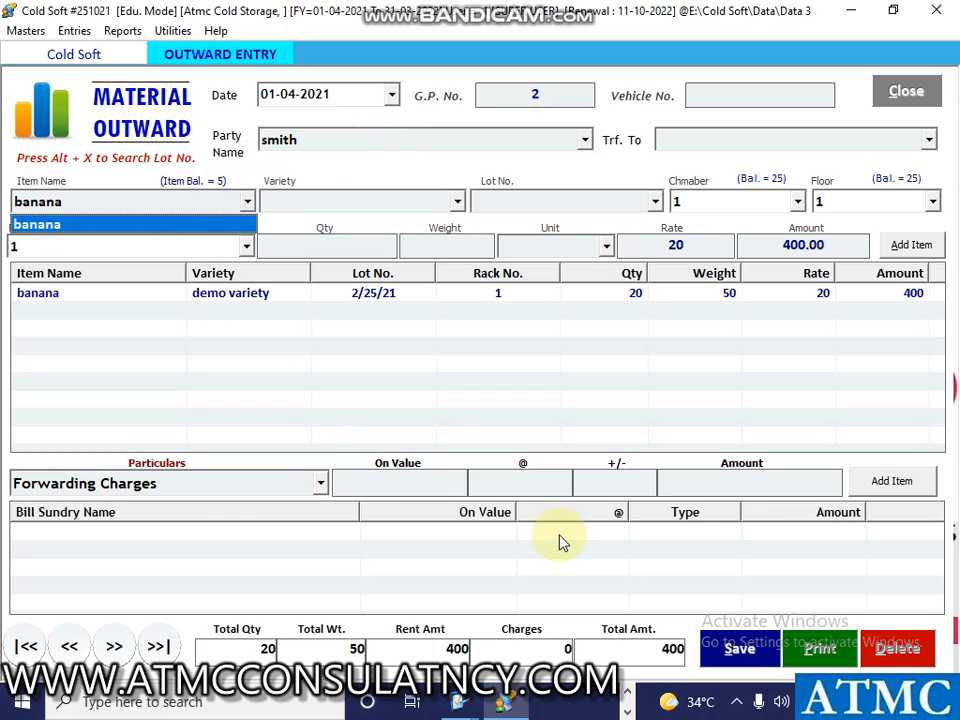
{"action": "left_click", "coordinate": [748, 662]}
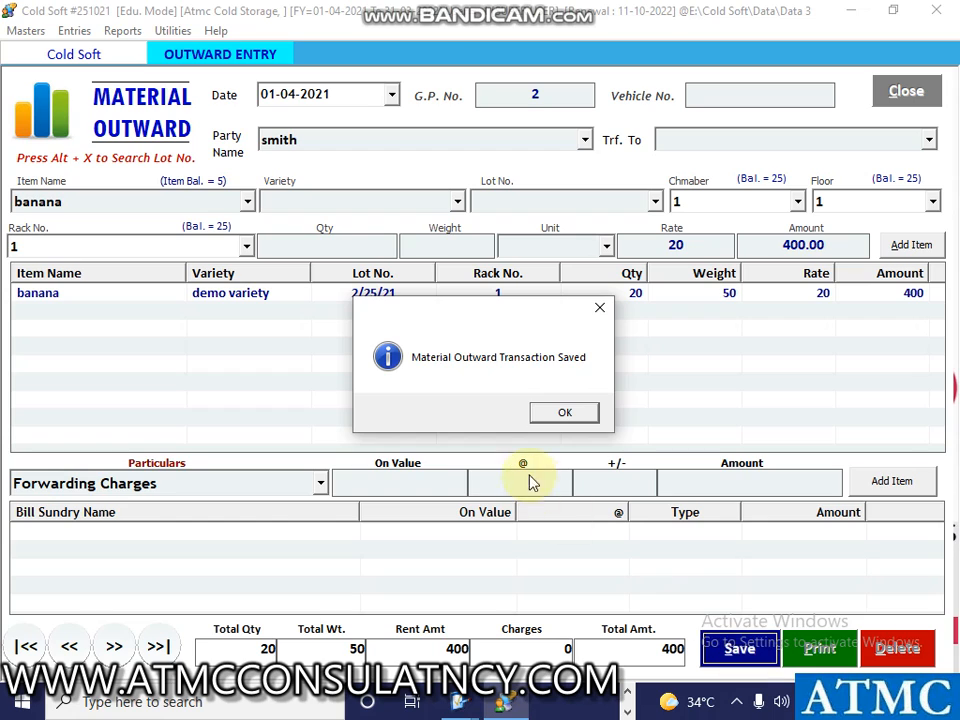
{"action": "left_click", "coordinate": [565, 413]}
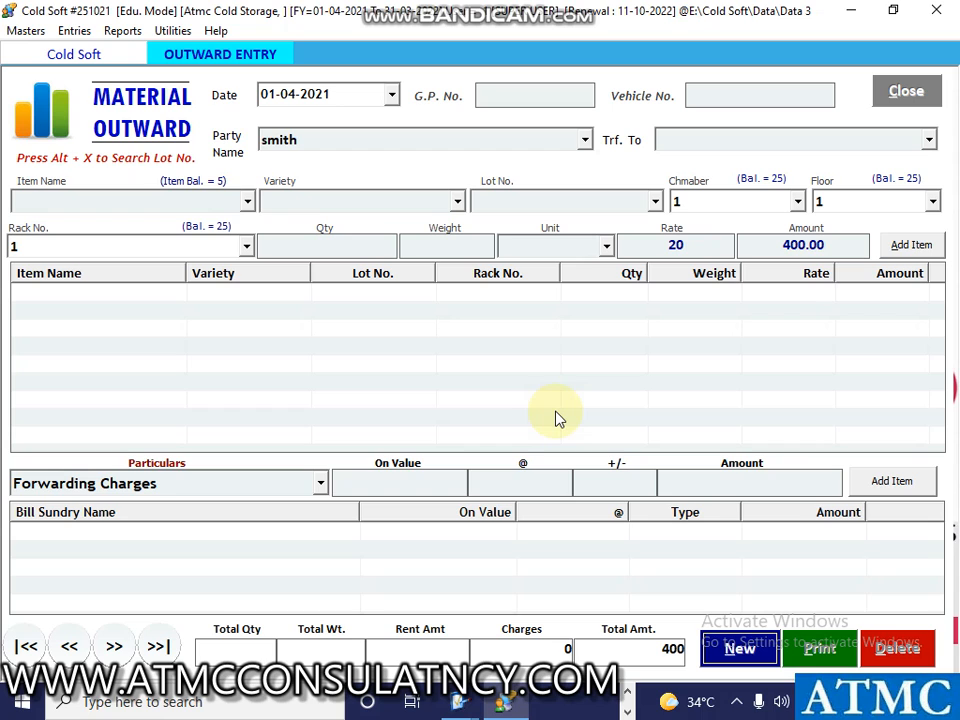
{"action": "left_click", "coordinate": [117, 32]}
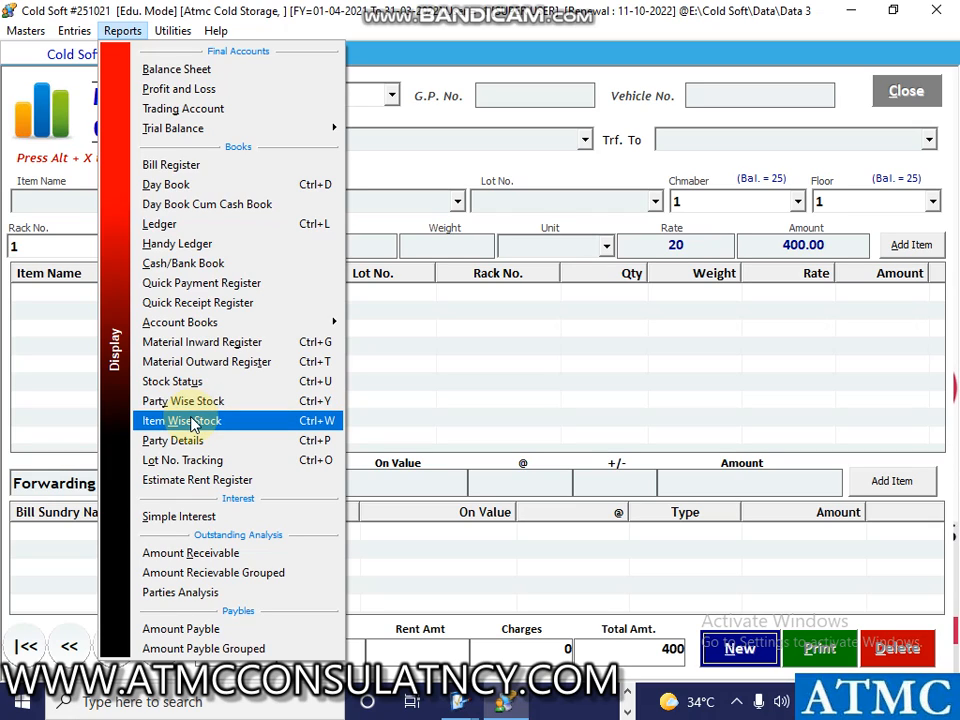
{"action": "left_click", "coordinate": [414, 375]}
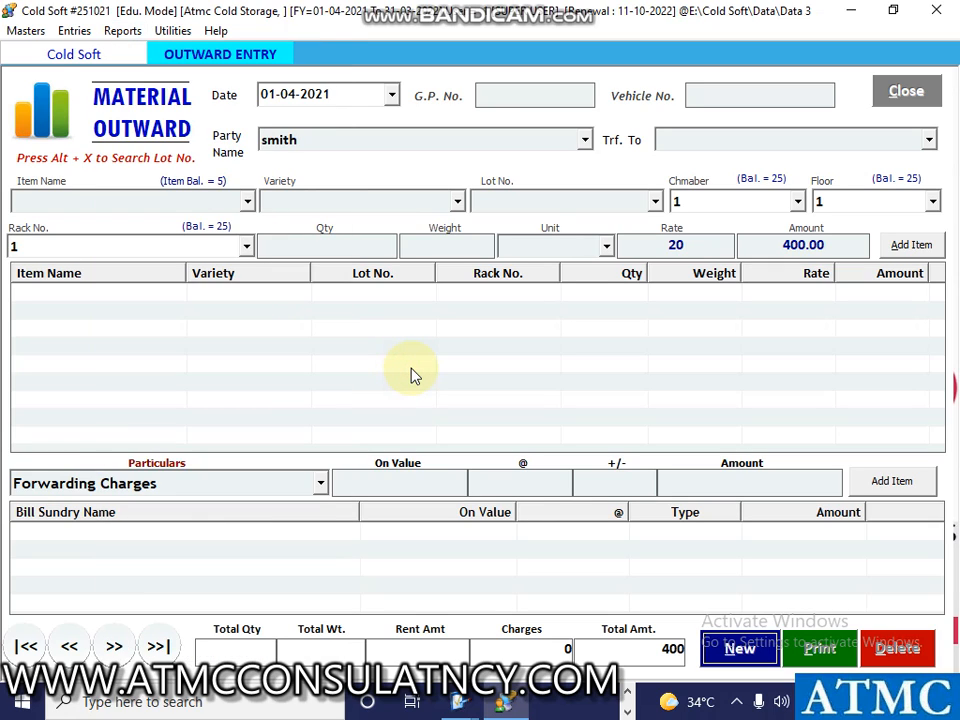